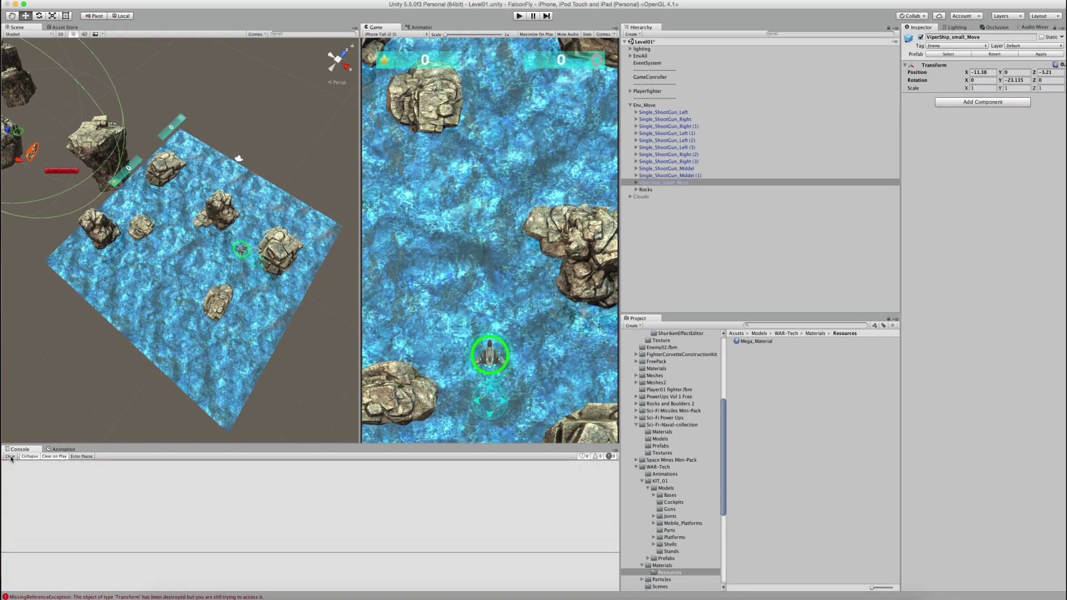
- Run a brief play-test of Level01 and stop it, leaving MissingReferenceException errors in the console
{"action": "left_click", "coordinate": [519, 16]}
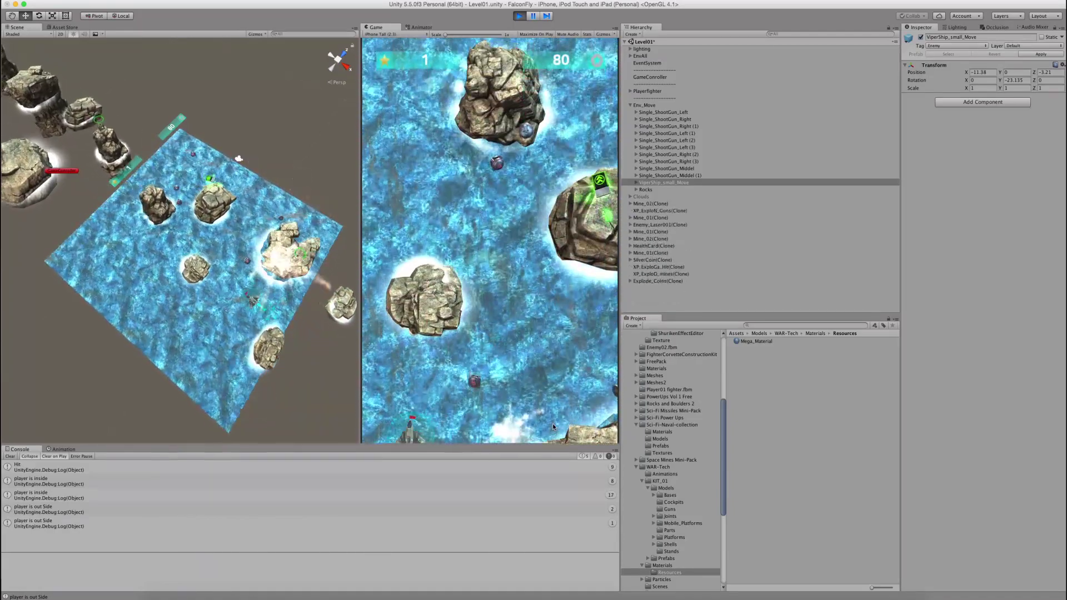
{"action": "left_click", "coordinate": [519, 16]}
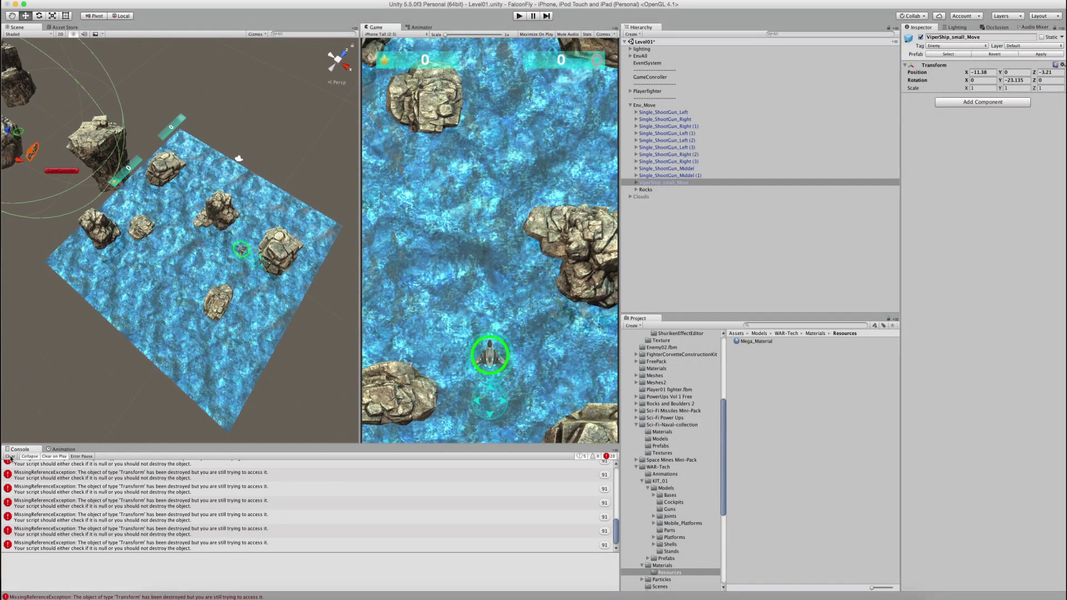
- Play-test Level01 again until the score reaches 140, then exit Play mode
{"action": "left_click", "coordinate": [524, 14]}
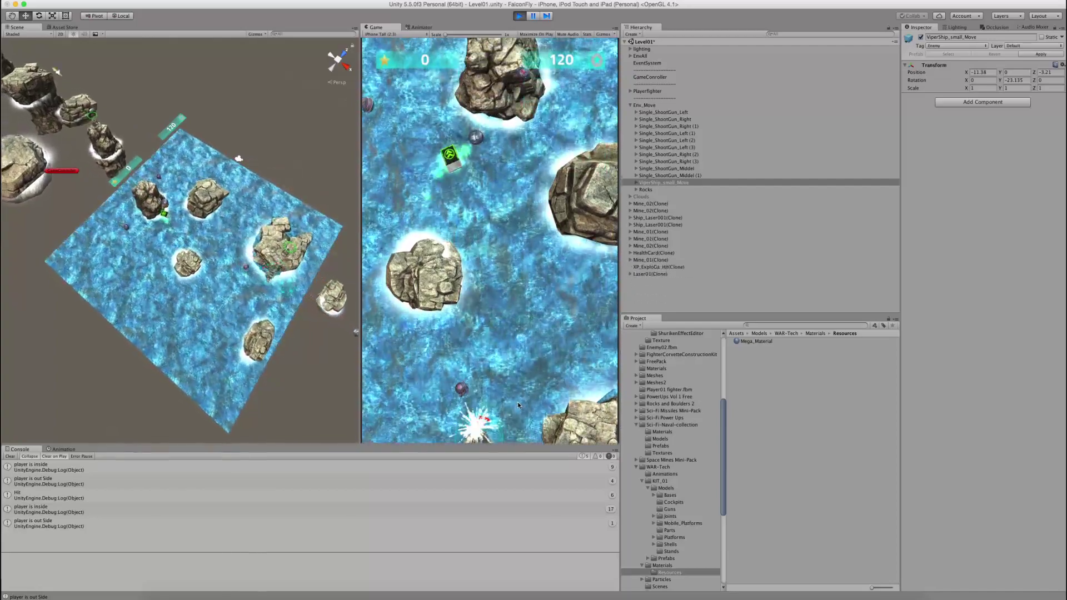
{"action": "left_click", "coordinate": [521, 18]}
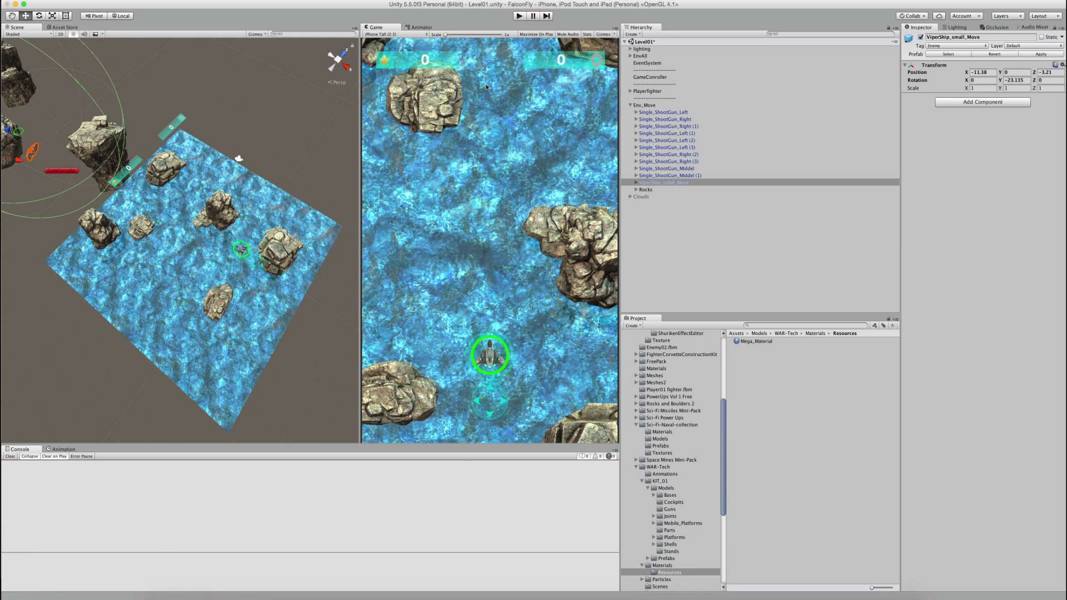
- Start the play-test and steer the ship around the rocks
{"action": "left_click", "coordinate": [521, 17]}
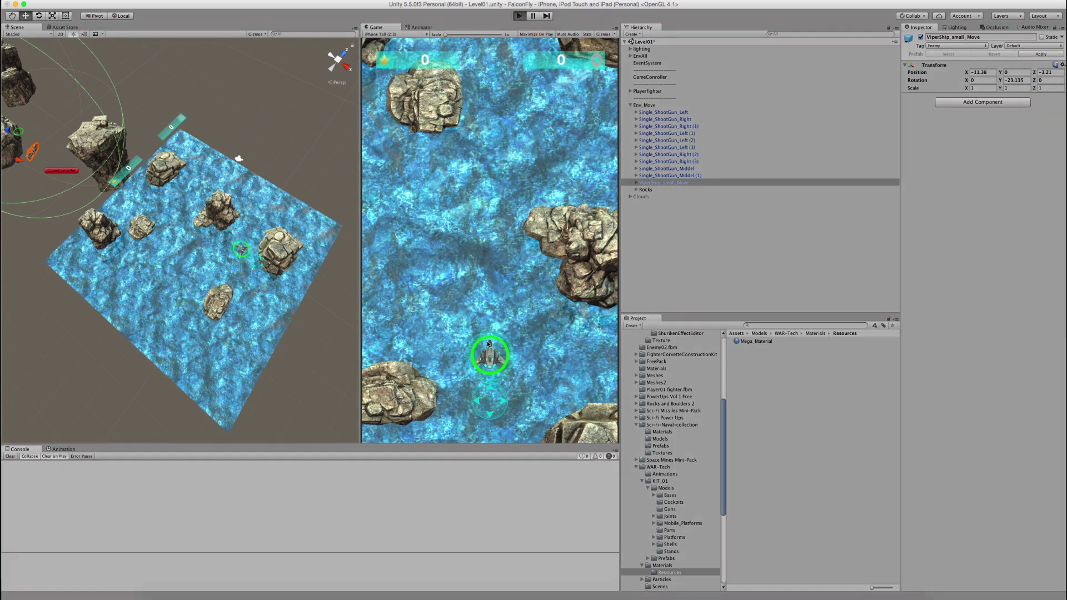
{"action": "left_click_drag", "start_coordinate": [502, 407], "coordinate": [490, 409]}
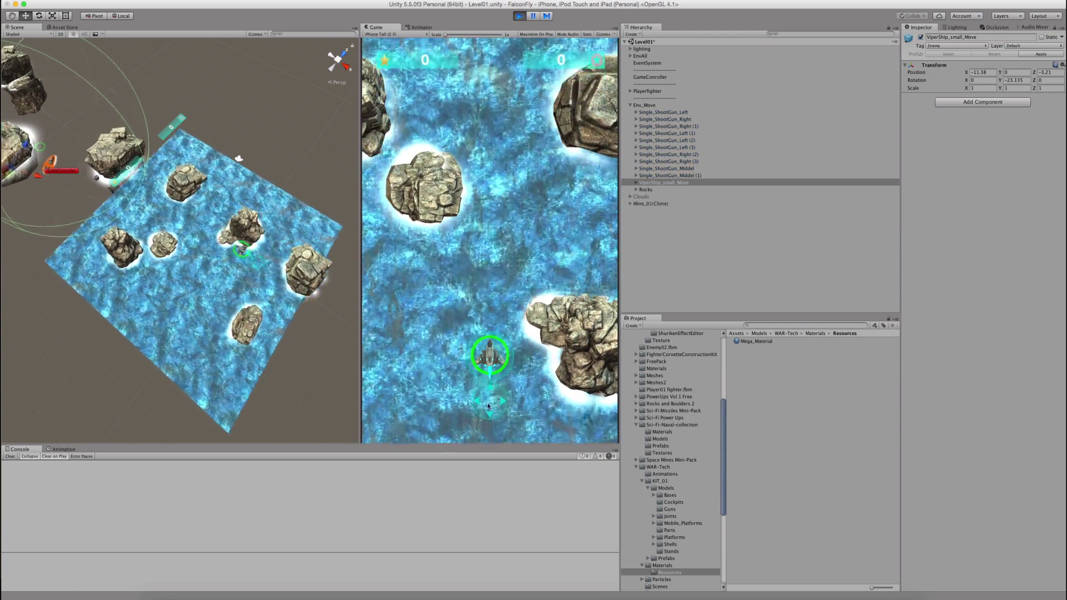
{"action": "key", "text": "Right"}
{"action": "key", "text": "Left"}
{"action": "key", "text": "Up"}
{"action": "key", "text": "Left"}
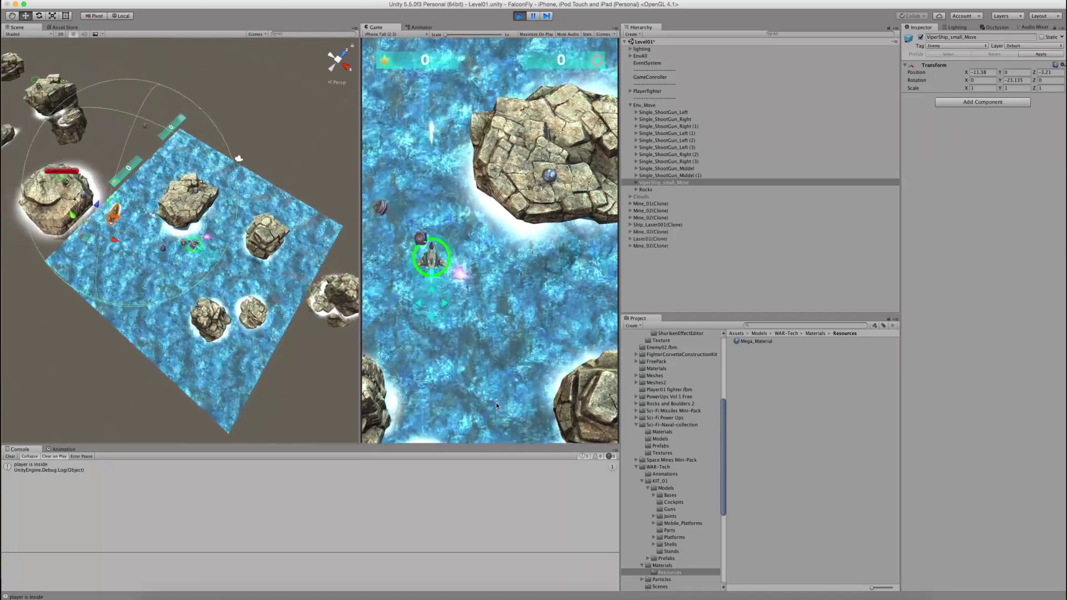
- Fly the ship to the left, right and bottom edges past enemy boats, then stop at score 60
{"action": "key", "text": "Left"}
{"action": "key", "text": "Right"}
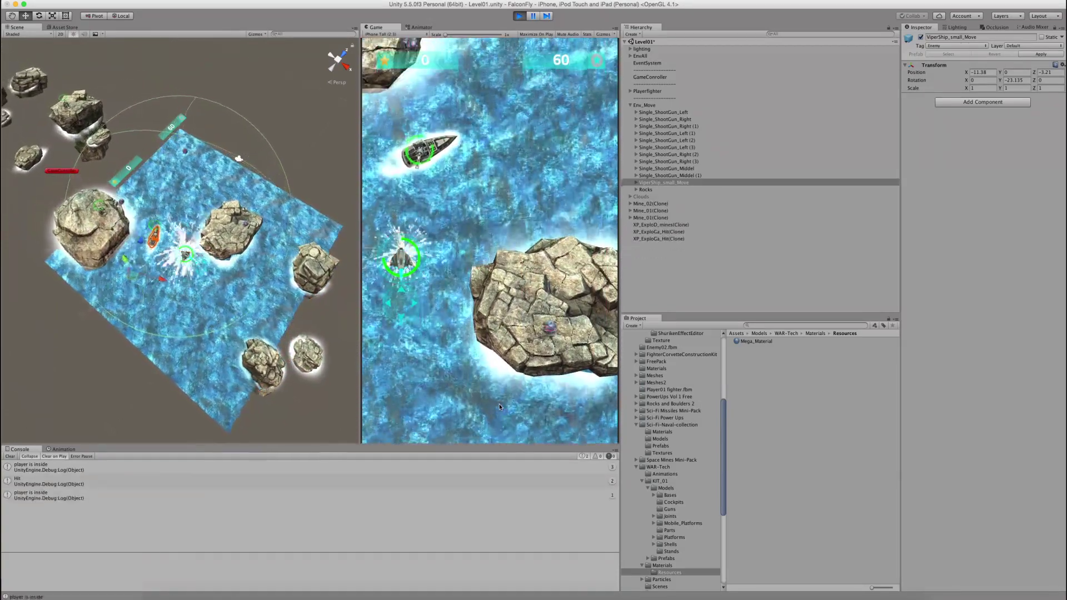
{"action": "key", "text": "Down"}
{"action": "key", "text": "Right"}
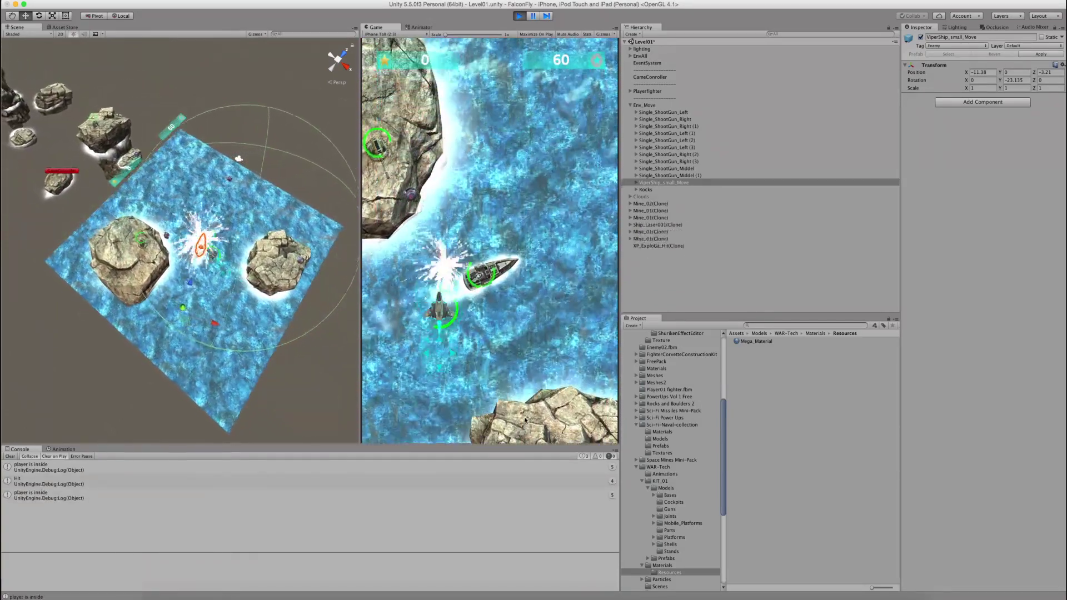
{"action": "key", "text": "Down"}
{"action": "key", "text": "Right"}
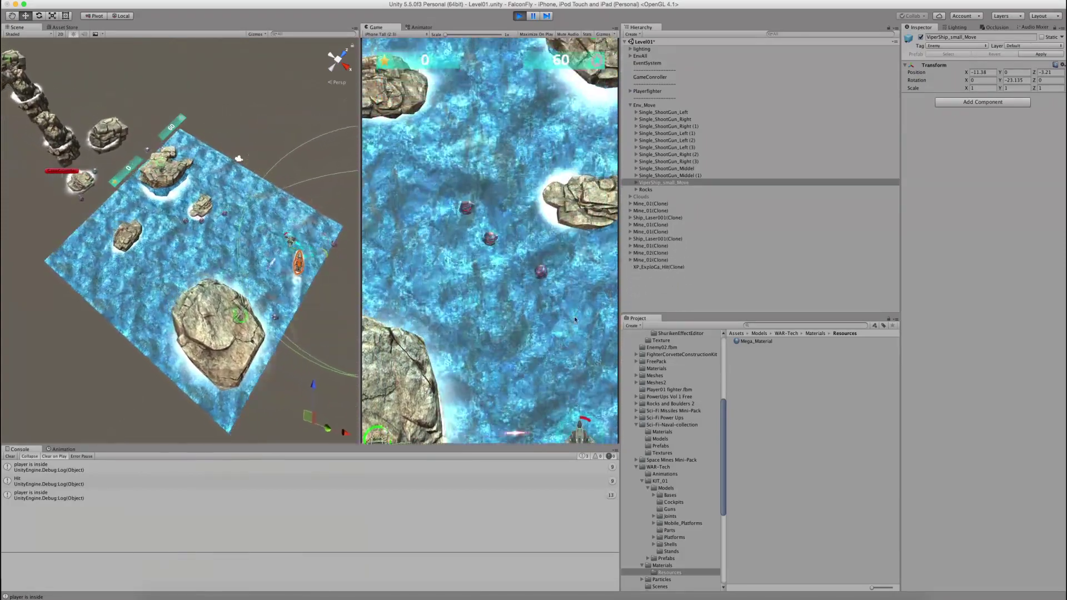
{"action": "key", "text": "ctrl+p"}
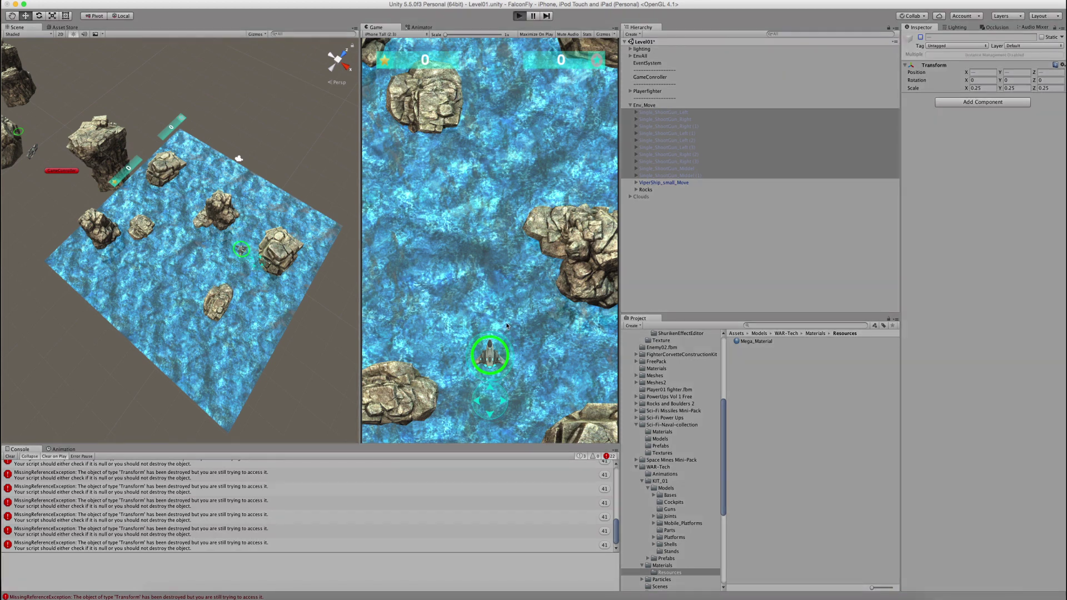
- Weave the ship left and right and fire a laser bolt
{"action": "key", "text": "Left"}
{"action": "key", "text": "Right"}
{"action": "left_click", "coordinate": [505, 317]}
{"action": "key", "text": "Left"}
{"action": "key", "text": "Right"}
{"action": "key", "text": "Down"}
{"action": "key", "text": "Right"}
{"action": "key", "text": "Left"}
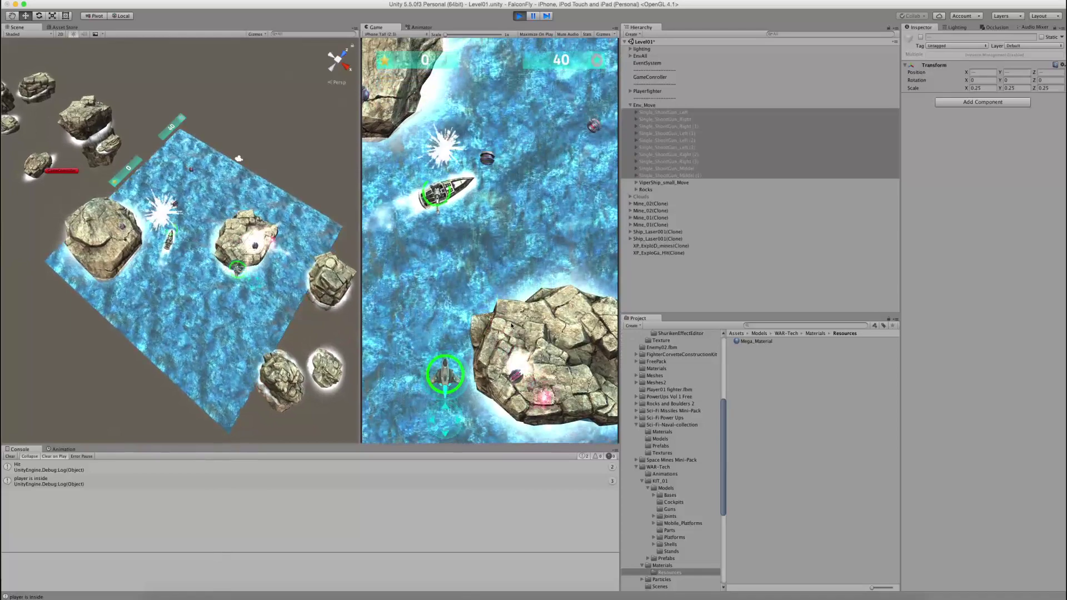
- Steer the ship along the bottom and toward the coins, reaching a score of 80
{"action": "key", "text": "Right"}
{"action": "key", "text": "Down"}
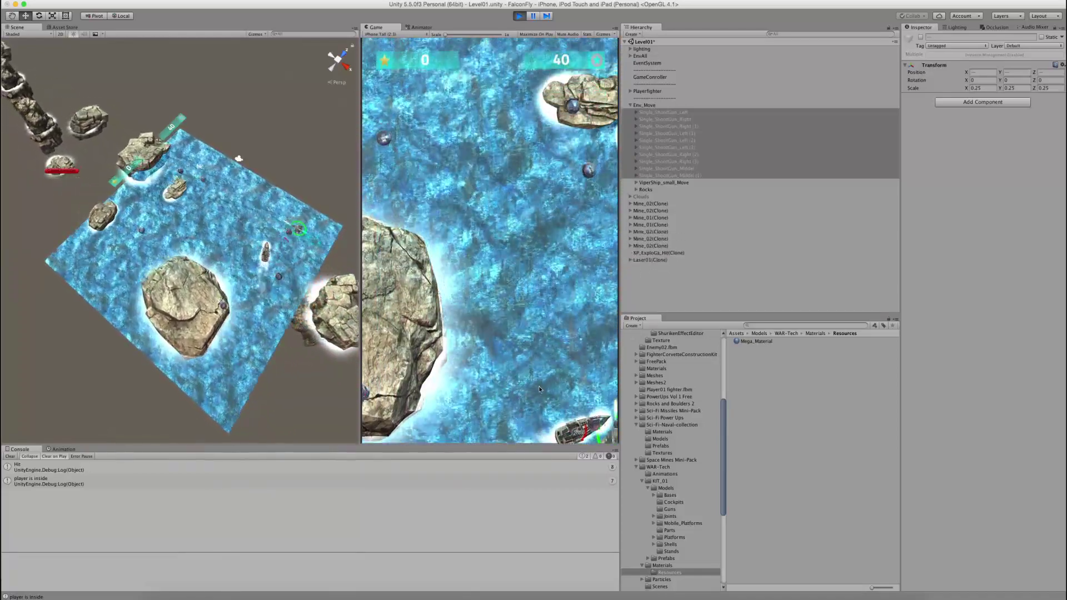
{"action": "key", "text": "Left"}
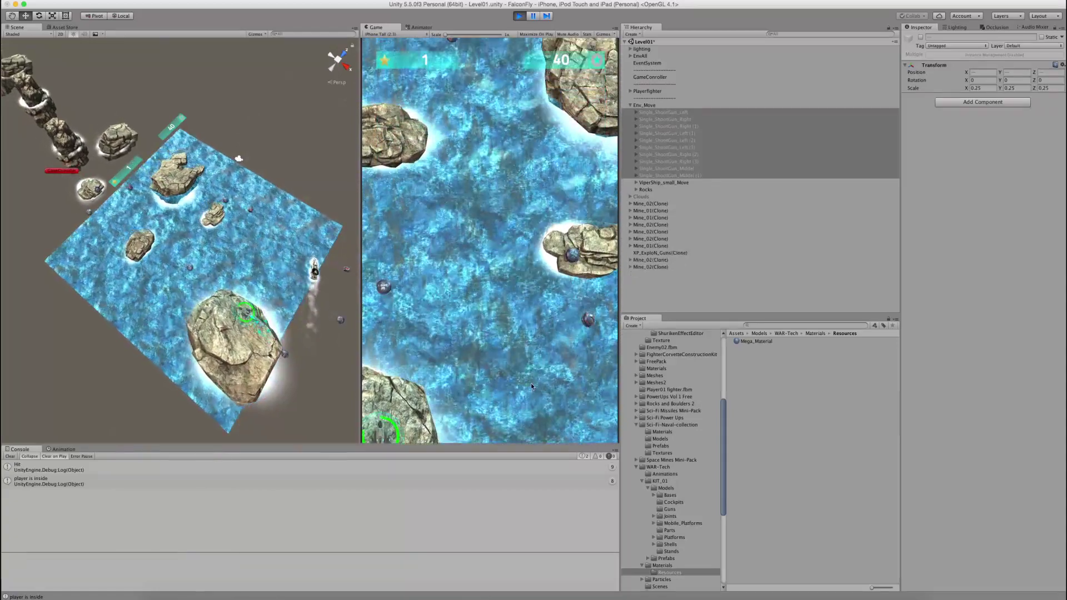
{"action": "key", "text": "Left"}
{"action": "key", "text": "Right"}
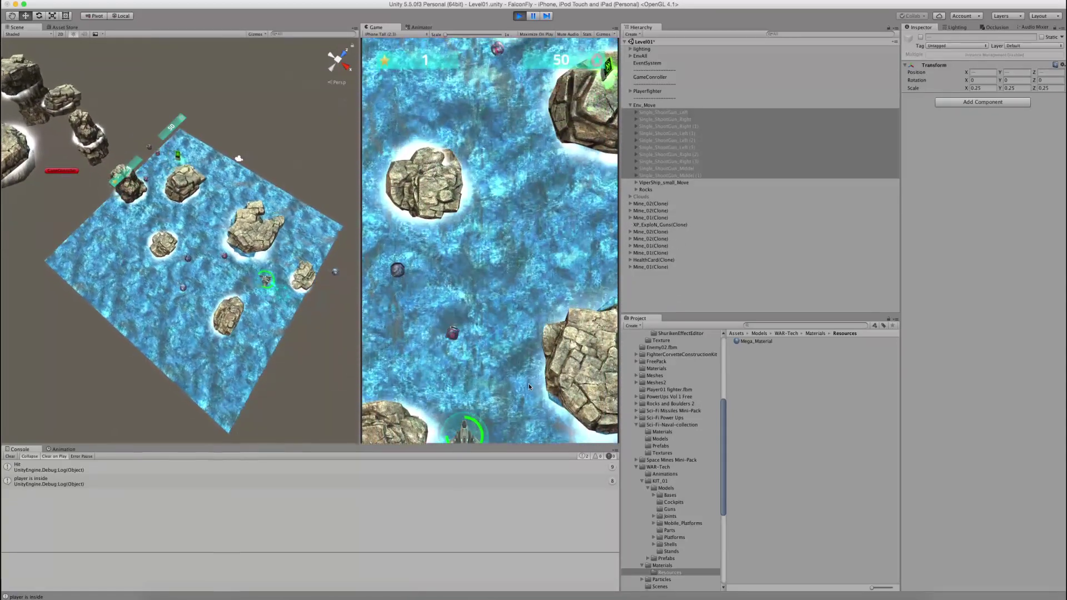
{"action": "key", "text": "Right"}
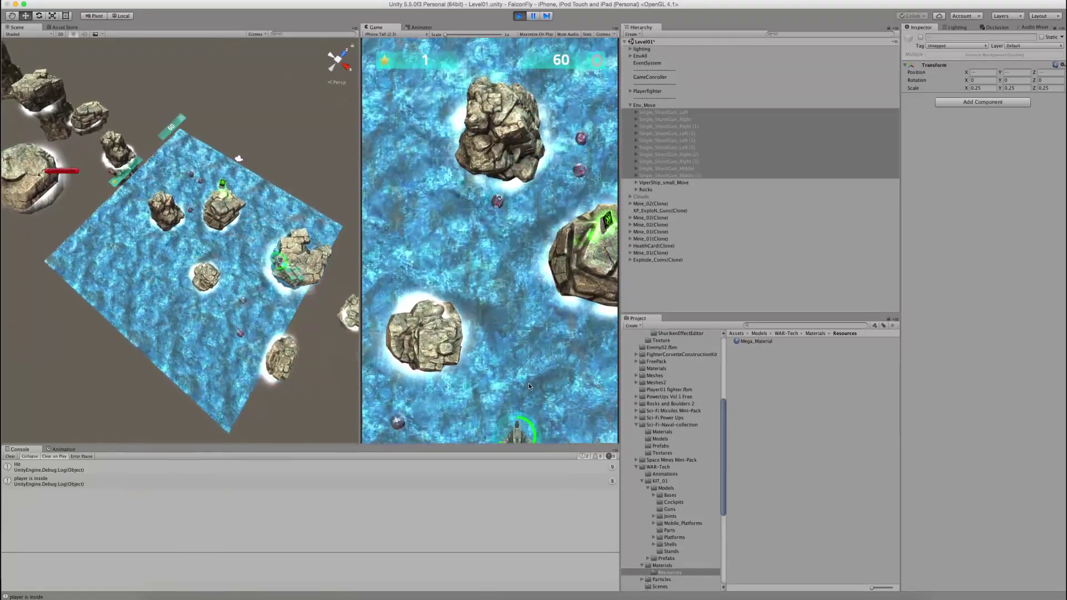
{"action": "key", "text": "Left"}
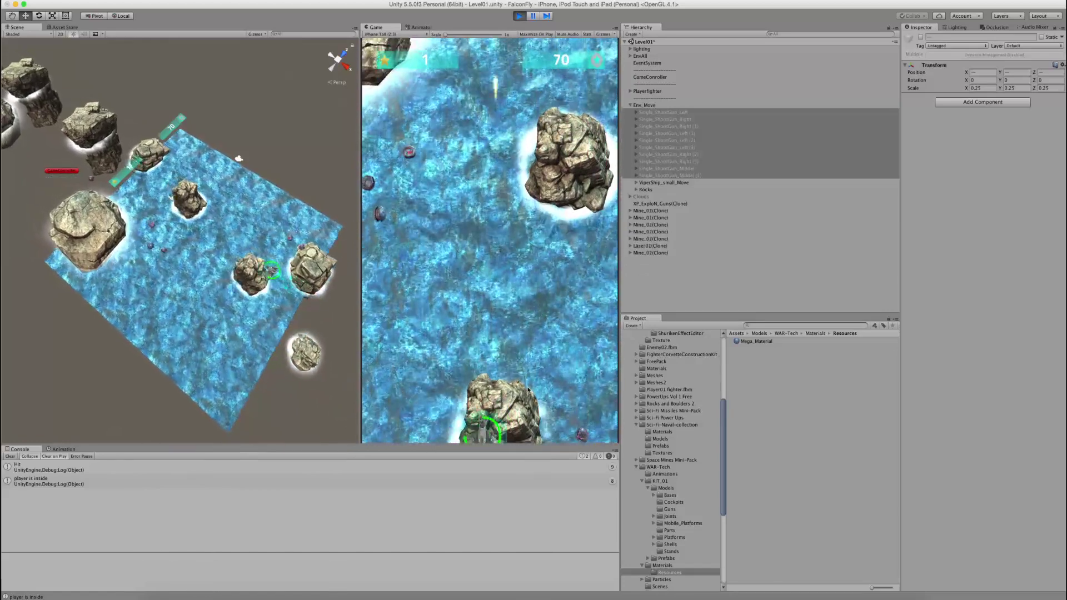
{"action": "key", "text": "Right"}
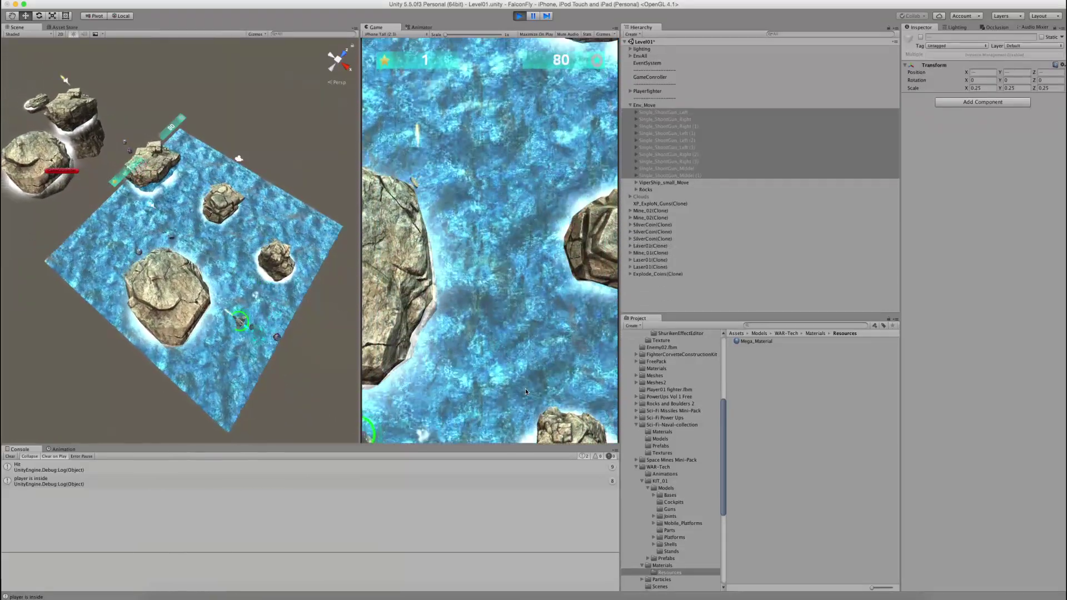
{"action": "key", "text": "Up"}
{"action": "key", "text": "Down"}
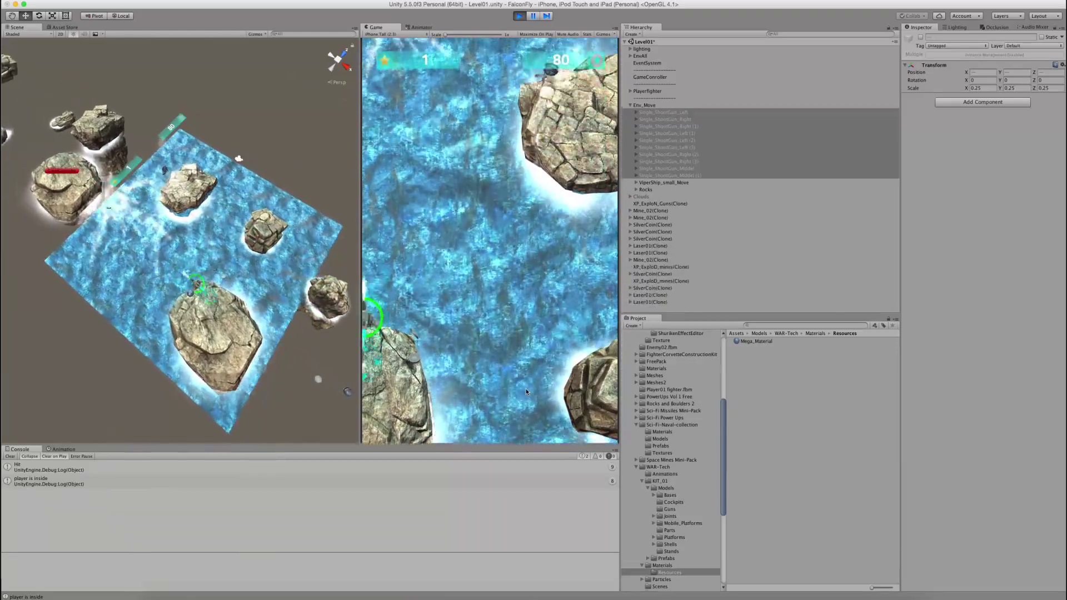
{"action": "key", "text": "Up"}
{"action": "key", "text": "Right"}
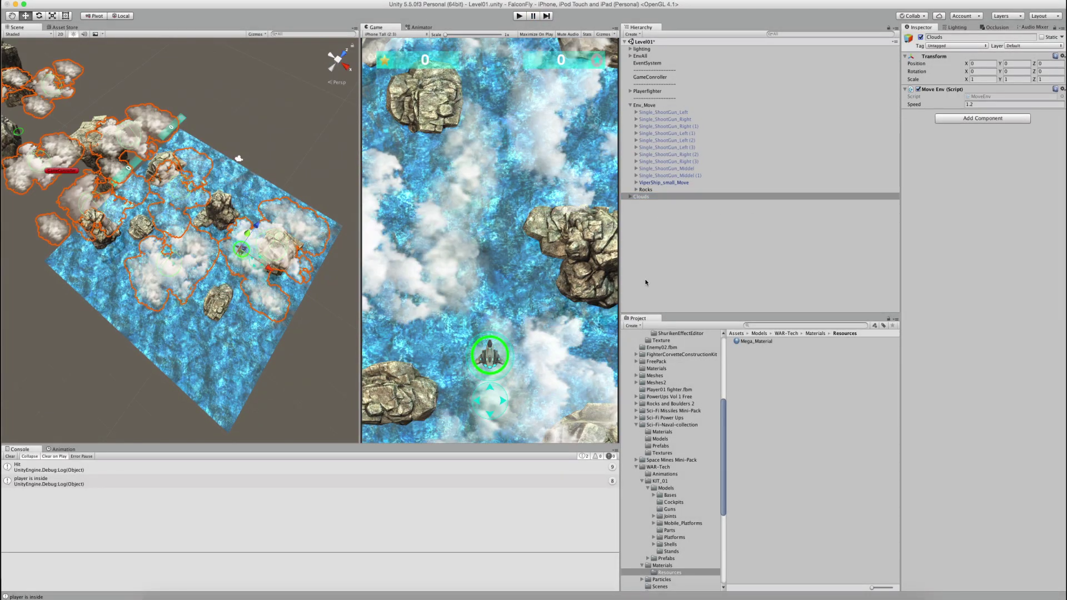
- Fly the ship left and right under drifting clouds to a score of 40, then stop
{"action": "left_click", "coordinate": [519, 16]}
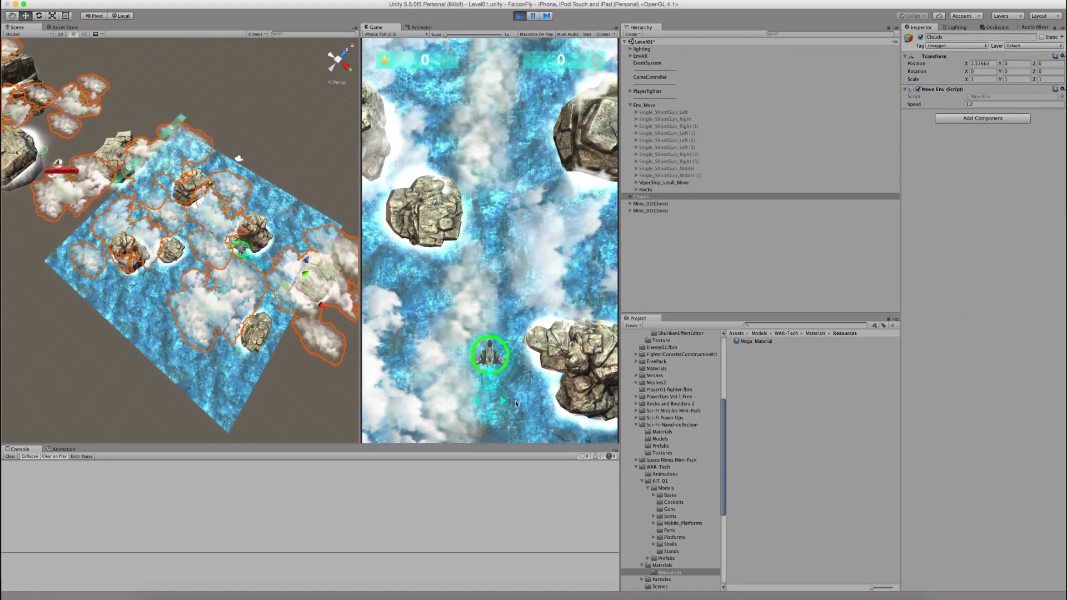
{"action": "key", "text": "Left"}
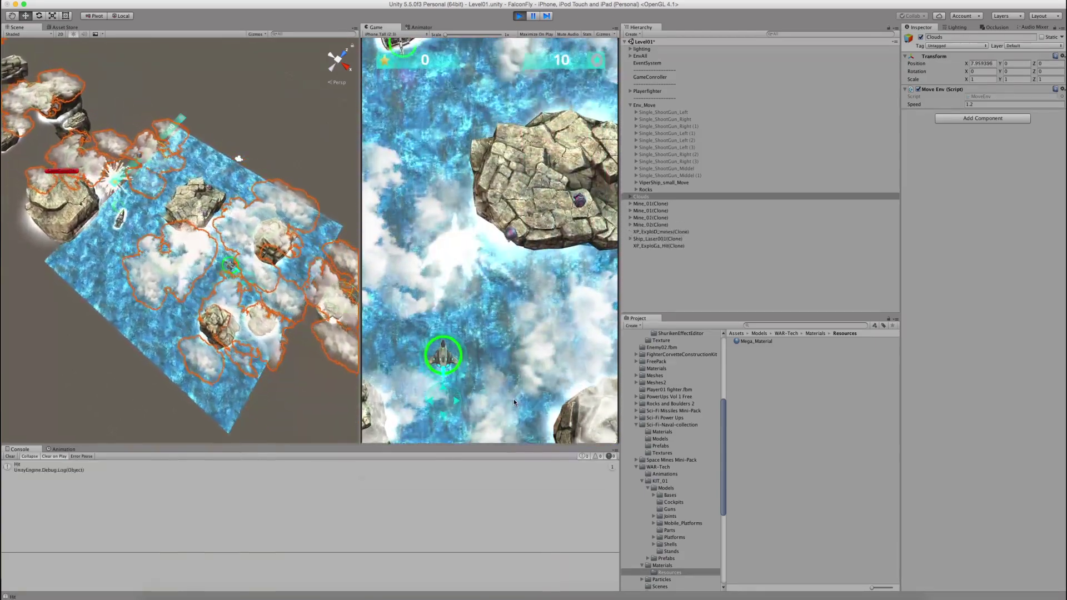
{"action": "key", "text": "Left"}
{"action": "key", "text": "Right"}
{"action": "key", "text": "Left"}
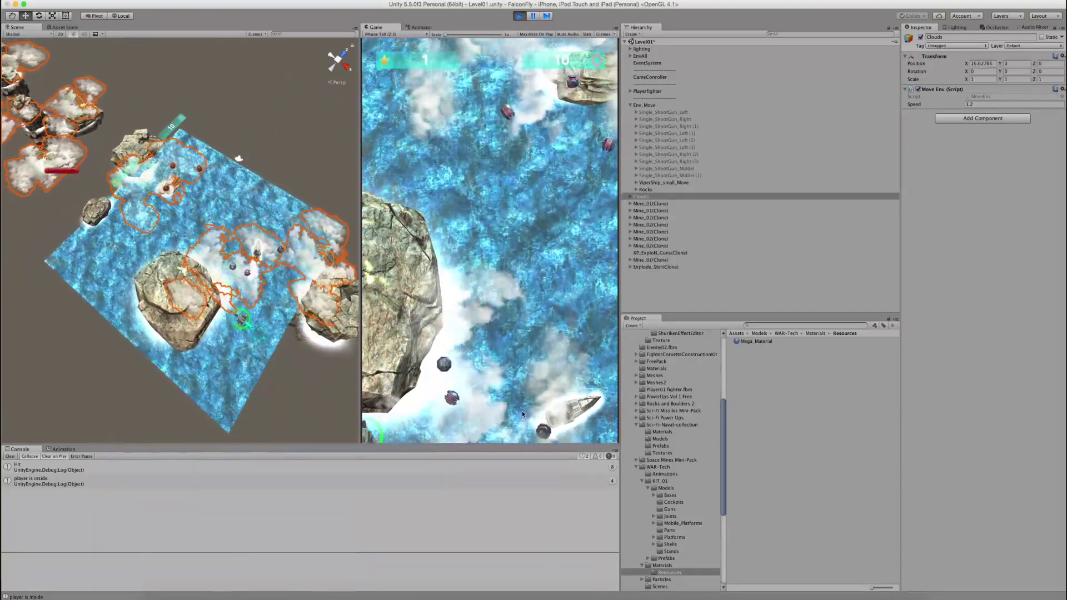
{"action": "key", "text": "Right"}
{"action": "key", "text": "Right"}
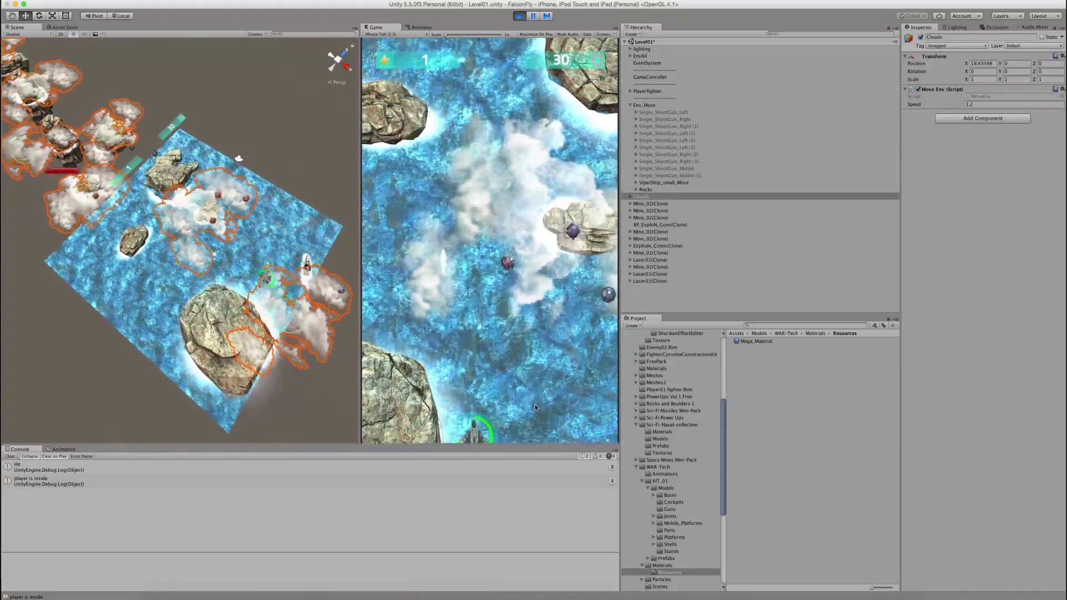
{"action": "key", "text": "Right"}
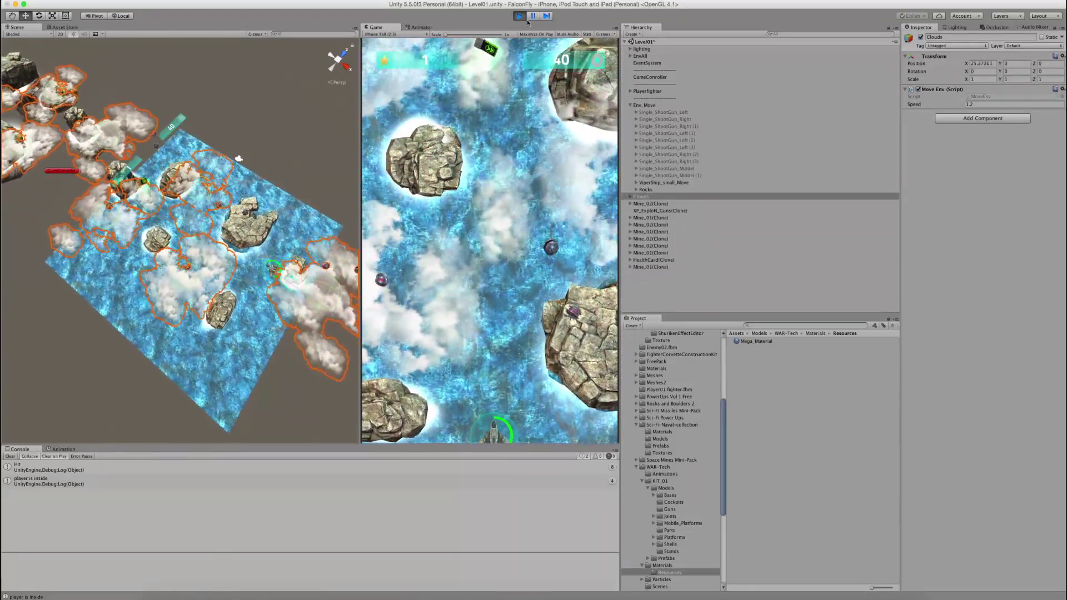
{"action": "key", "text": "ctrl+p"}
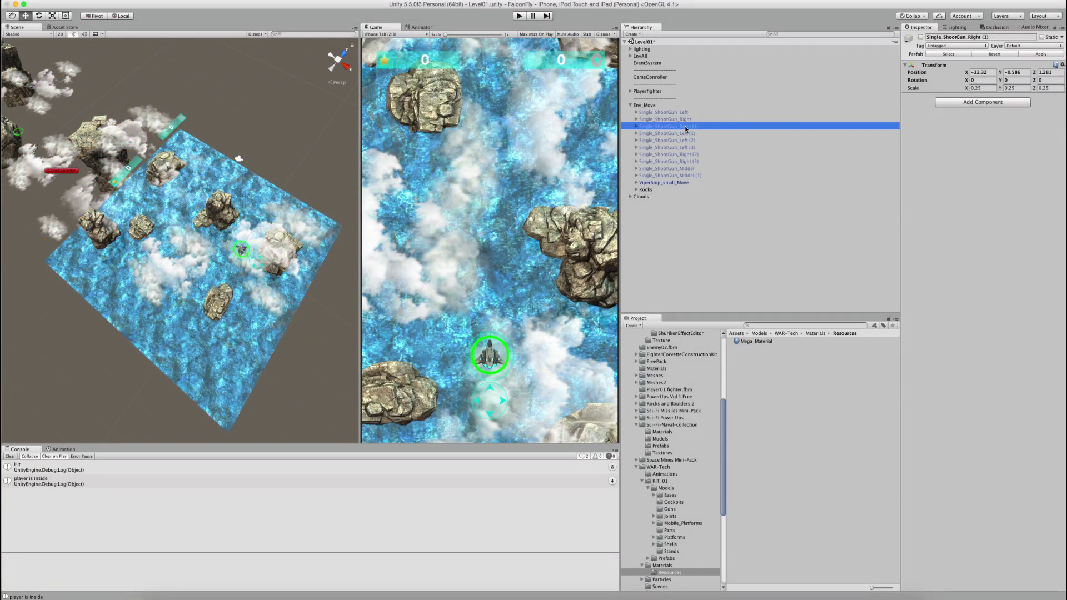
- Select Single_ShootGun_Right (3), then fly the level to a score of 200 with 3 coins and stop
{"action": "left_click", "coordinate": [694, 161]}
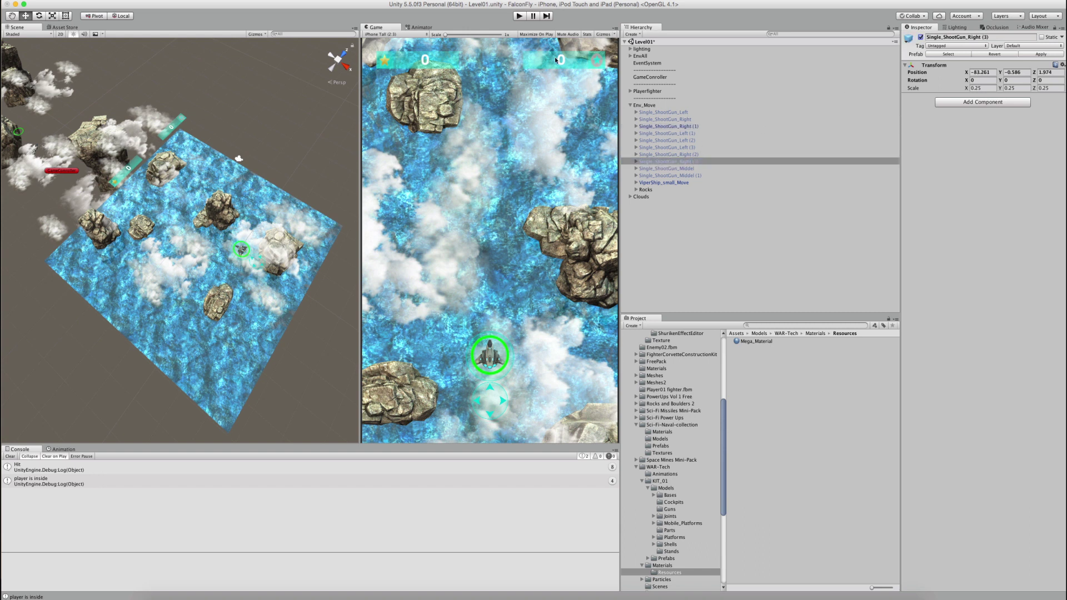
{"action": "left_click", "coordinate": [526, 17]}
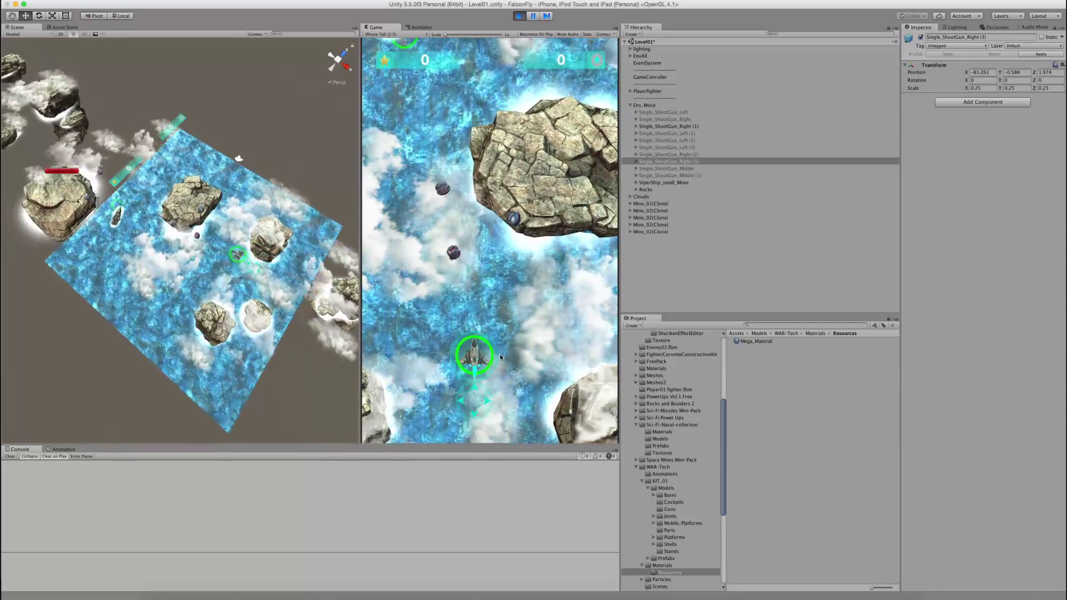
{"action": "key", "text": "Left"}
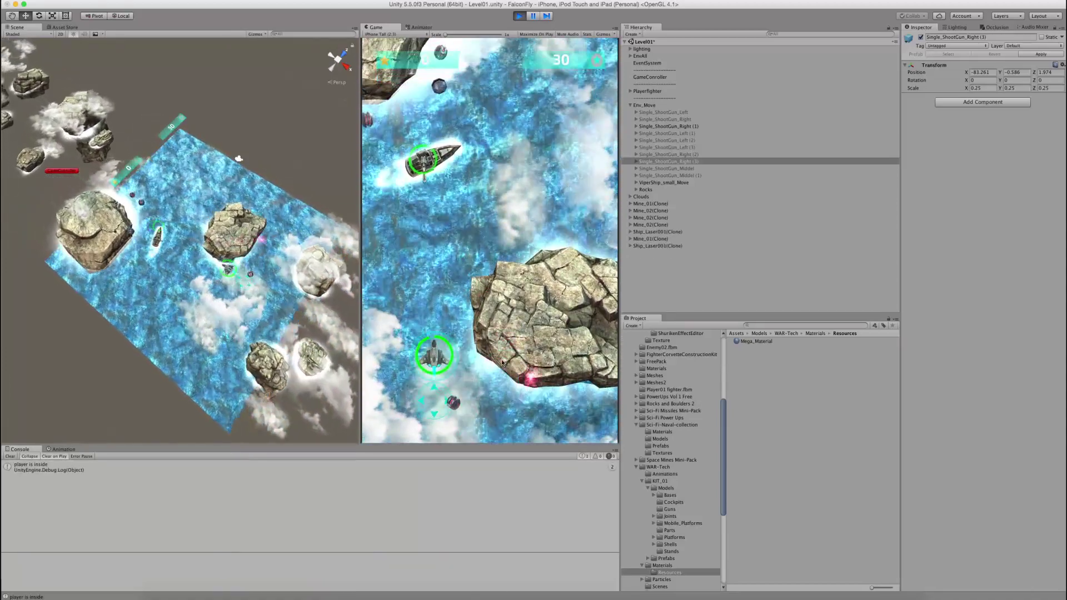
{"action": "left_click_drag", "start_coordinate": [502, 364], "coordinate": [510, 370]}
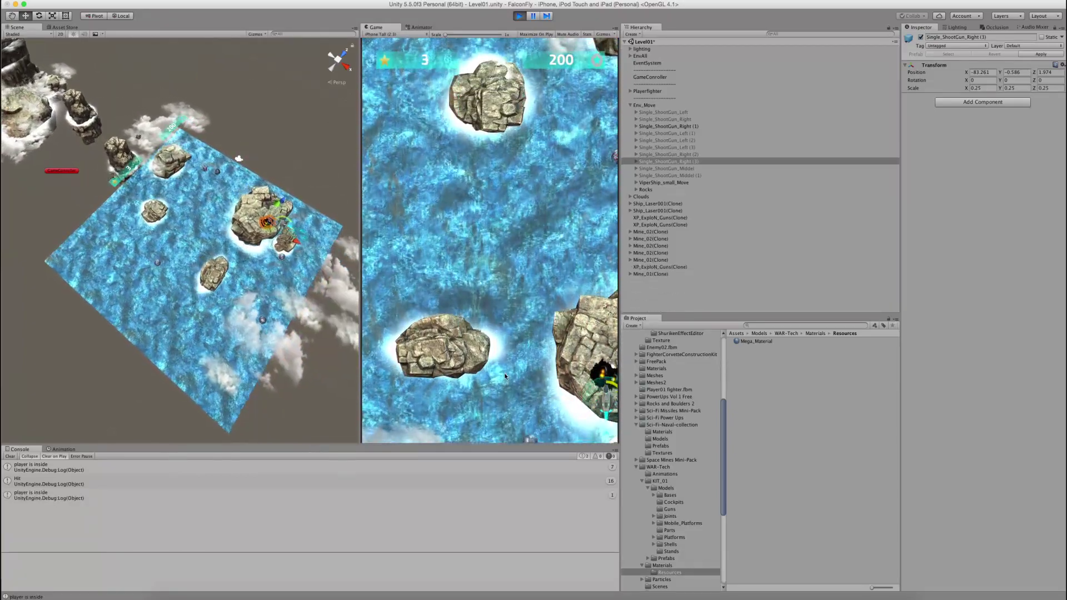
{"action": "left_click", "coordinate": [522, 17]}
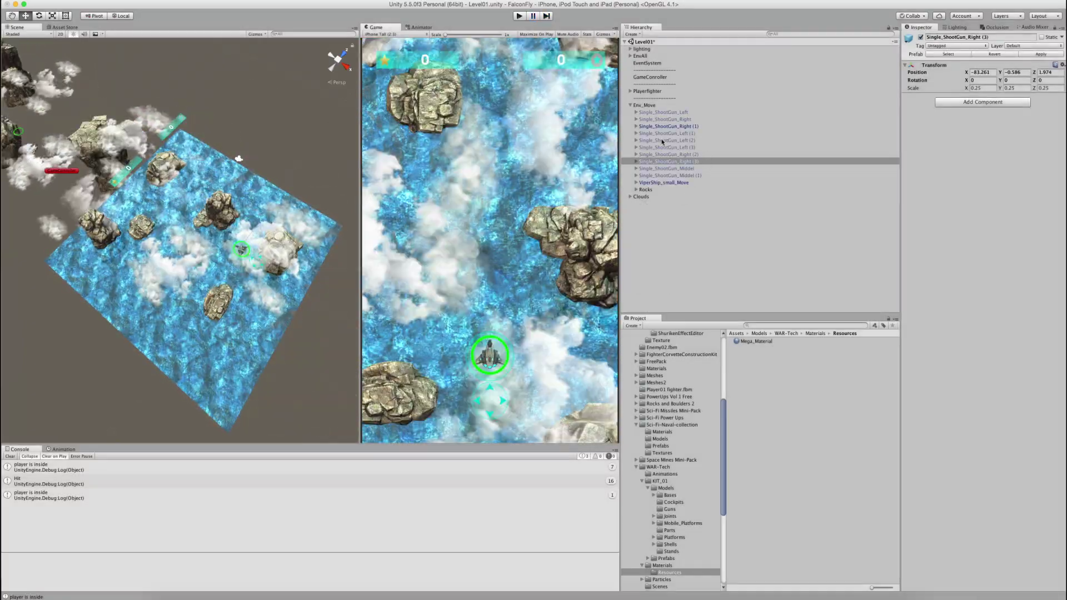